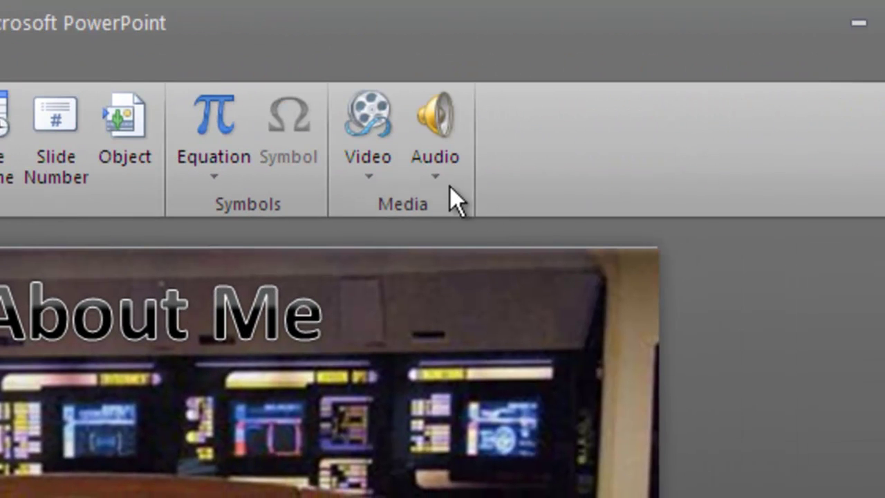
Step: Add title-slide notes: 'This is my presentation. You guessed it, I am a Star Trek fan…'
{"action": "left_click", "coordinate": [438, 175]}
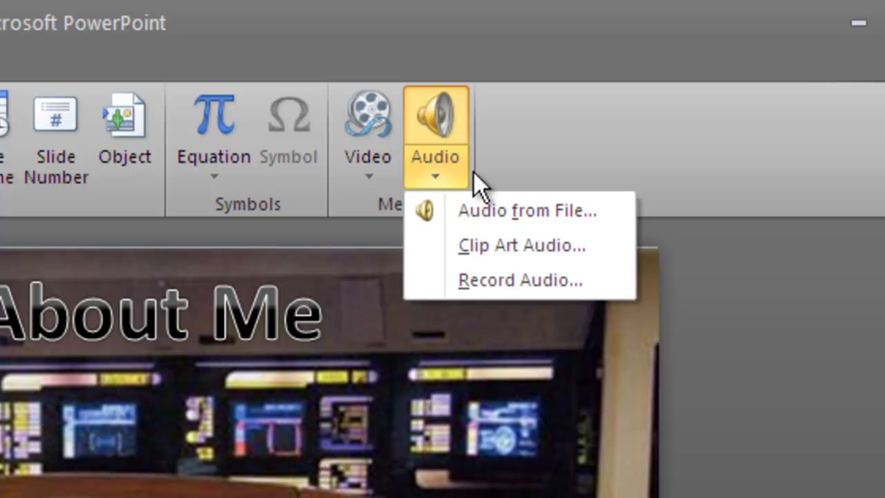
{"action": "left_click", "coordinate": [584, 139]}
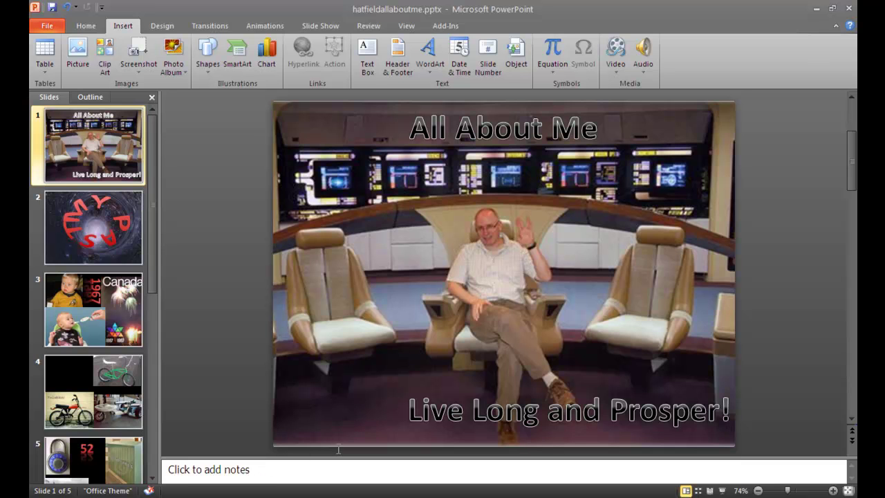
{"action": "left_click", "coordinate": [249, 467]}
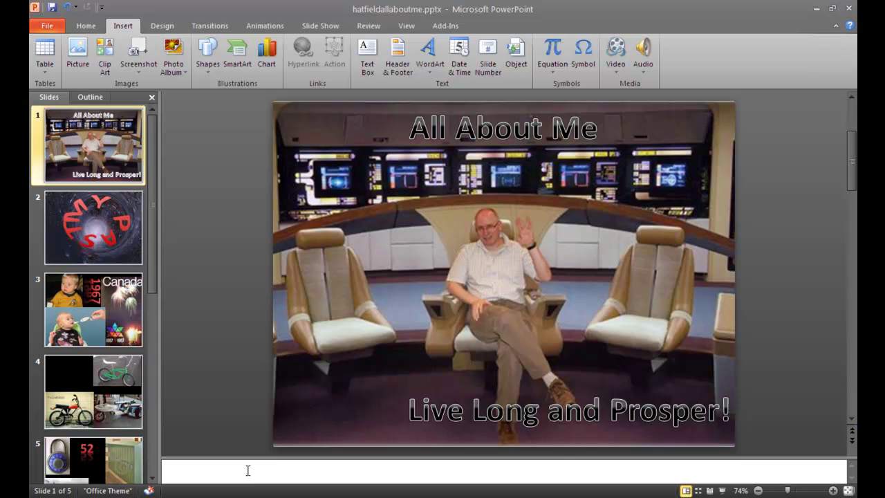
{"action": "type", "text": "This is my prese"}
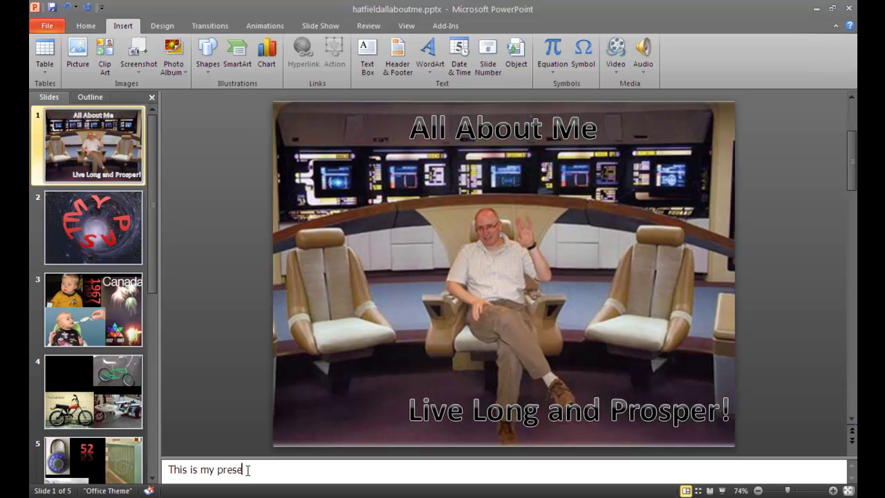
{"action": "type", "text": "ntation. You gue"}
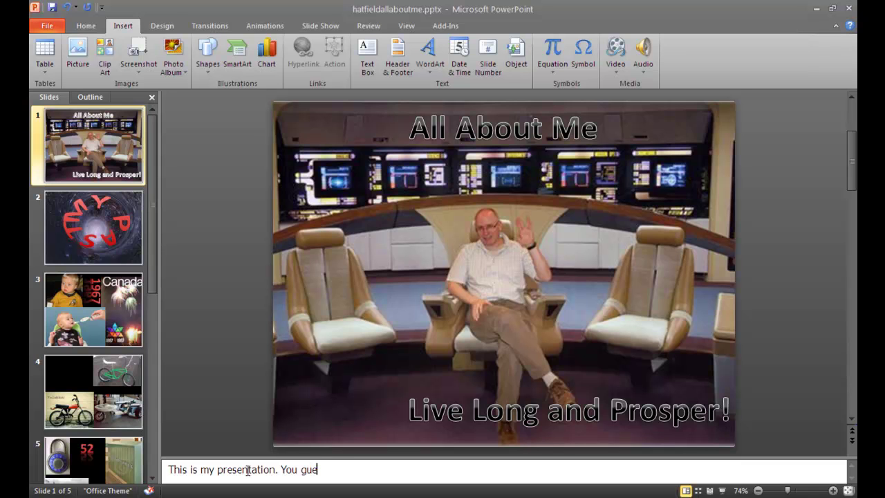
{"action": "type", "text": "ssed it, I am a Star Trke"}
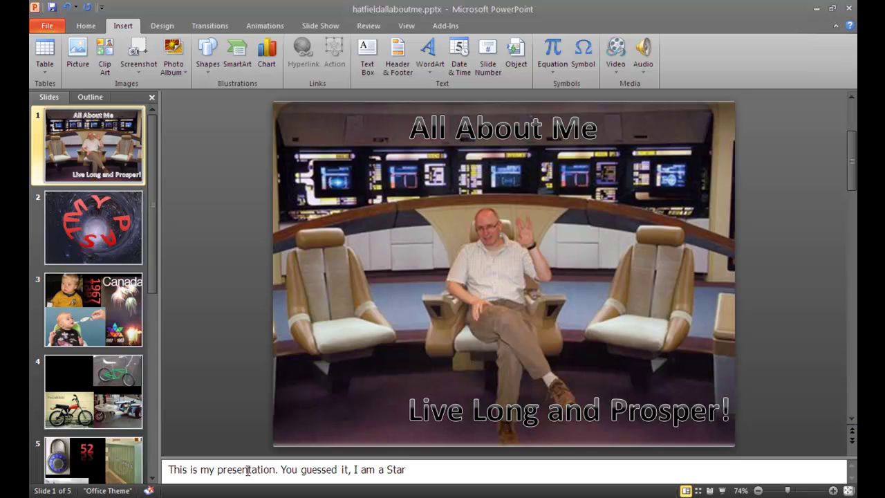
{"action": "key", "text": "BackSpace"}
{"action": "key", "text": "BackSpace"}
{"action": "type", "text": "ek fan"}
{"action": "type", "text": " and this"}
{"action": "type", "text": " presentat"}
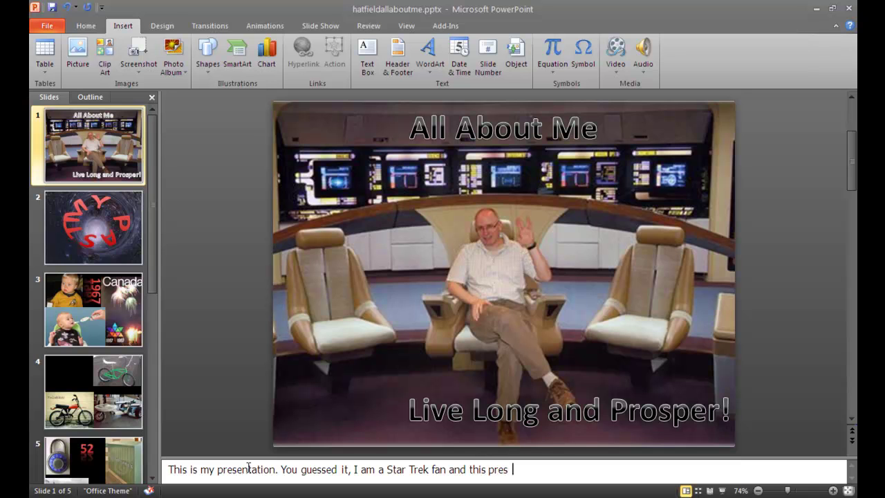
{"action": "type", "text": "ion will b"}
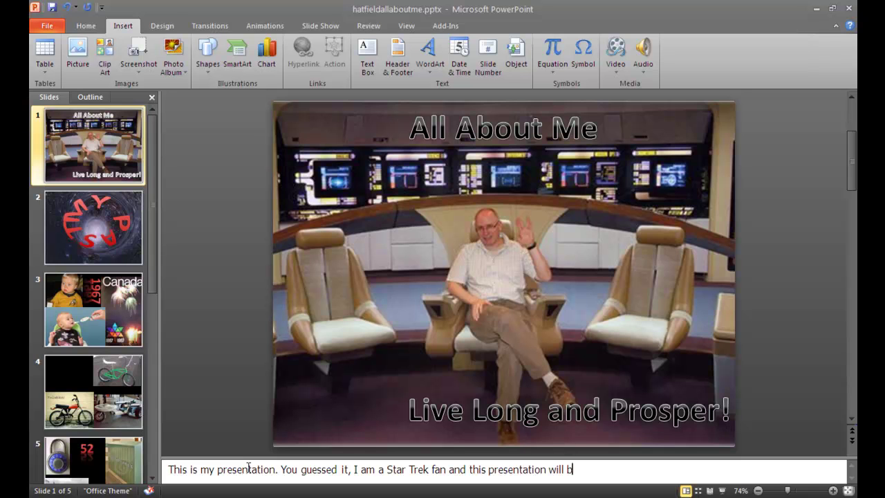
{"action": "type", "text": "oldly take you where "}
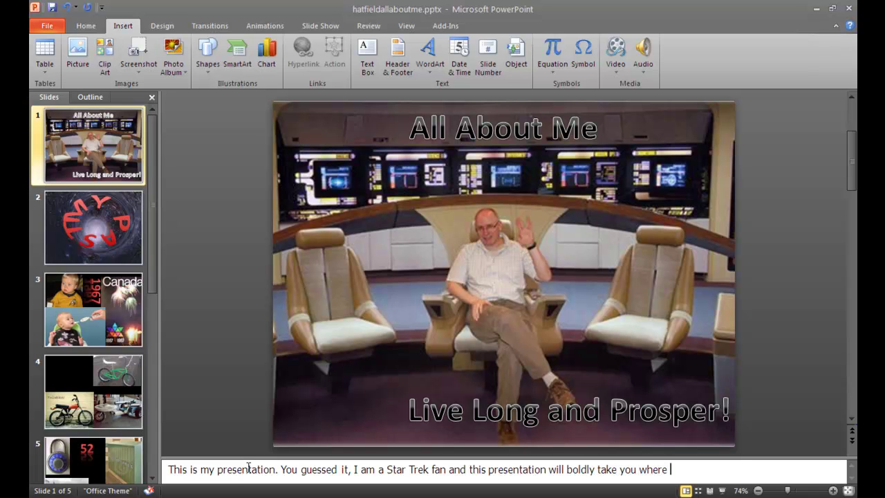
{"action": "type", "text": "you have never been "}
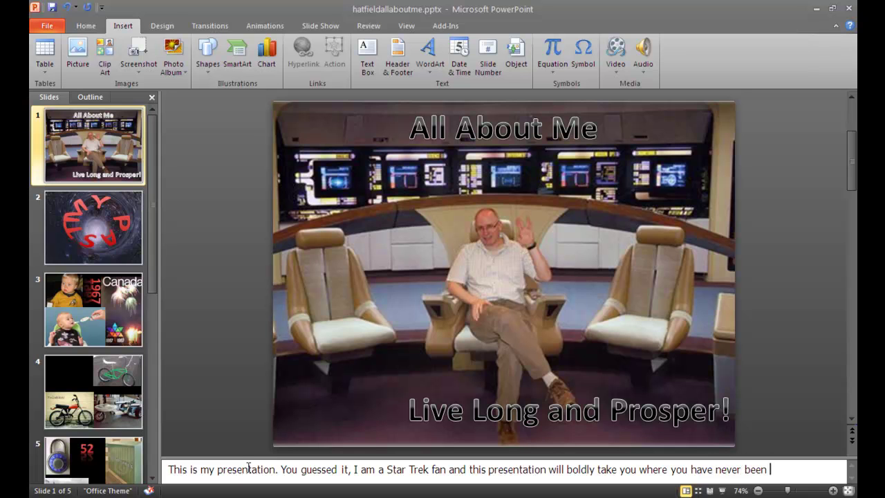
{"action": "type", "text": "before."}
Step: Open the Record Sound dialog from Insert > Audio > Record Audio
{"action": "left_click", "coordinate": [642, 71]}
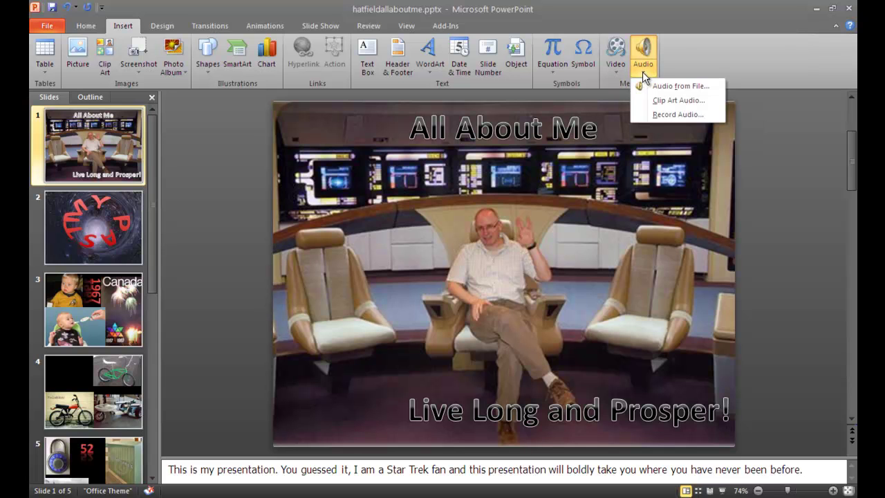
{"action": "left_click", "coordinate": [660, 114]}
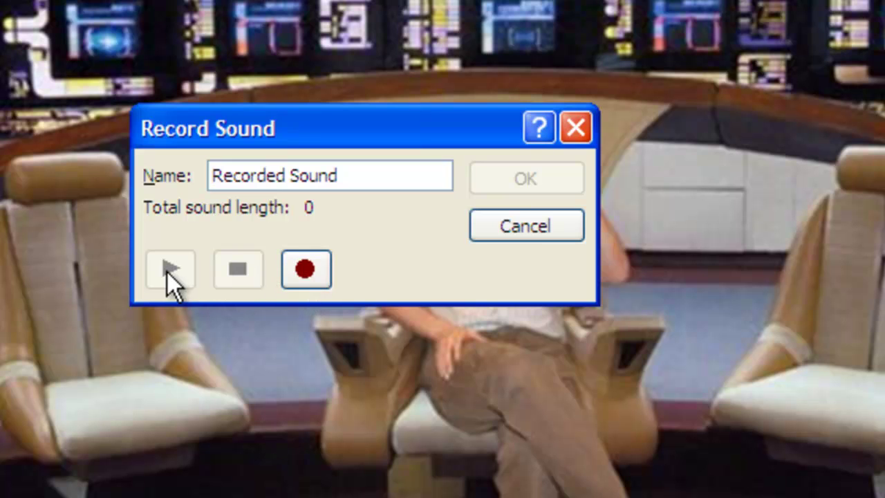
Step: Record a 13-second narration, test its playback, and insert it on the title slide
{"action": "left_click", "coordinate": [301, 275]}
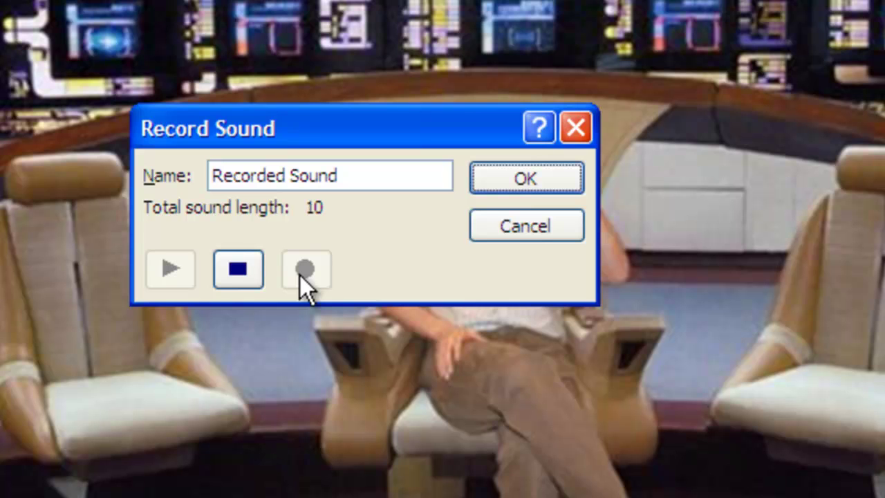
{"action": "left_click", "coordinate": [237, 270]}
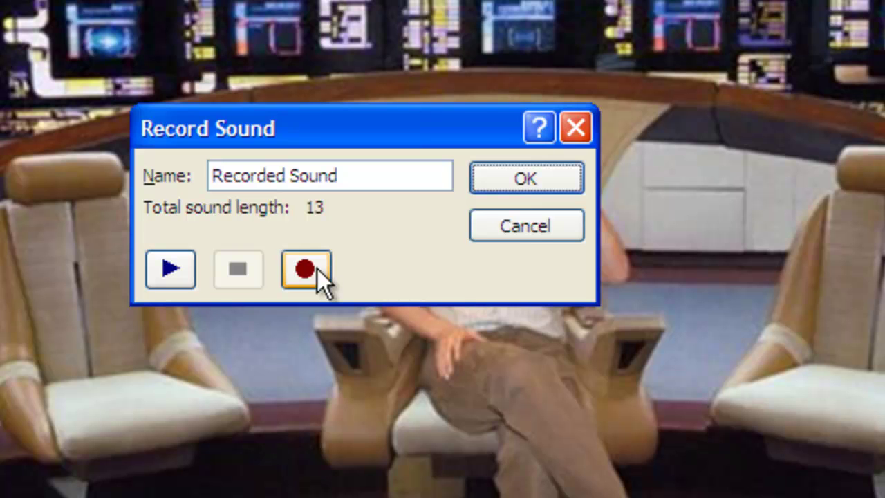
{"action": "left_click", "coordinate": [173, 270]}
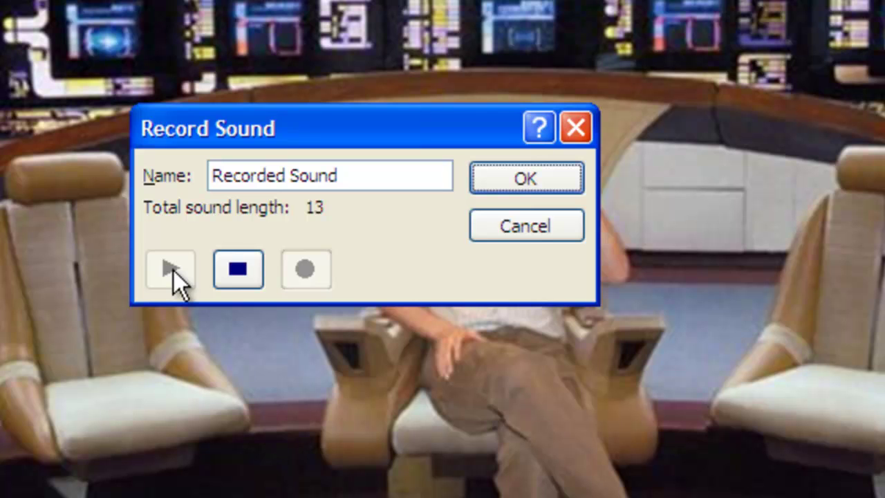
{"action": "left_click", "coordinate": [243, 267]}
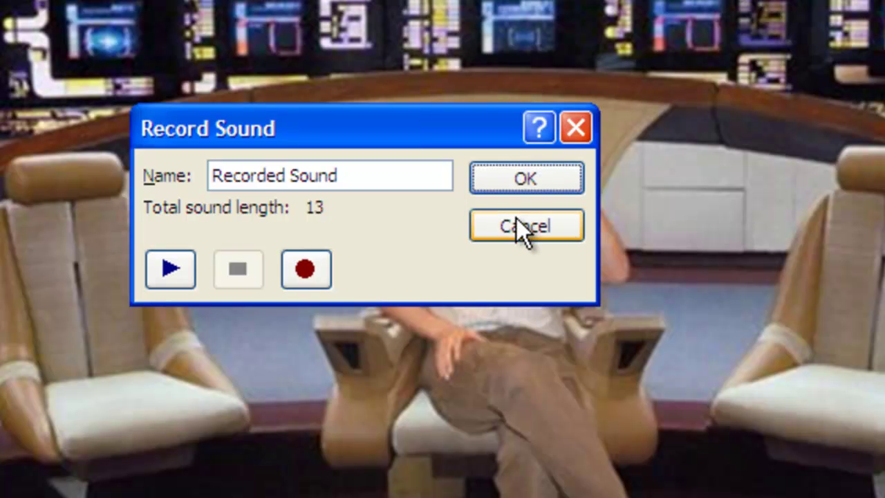
{"action": "left_click", "coordinate": [524, 176]}
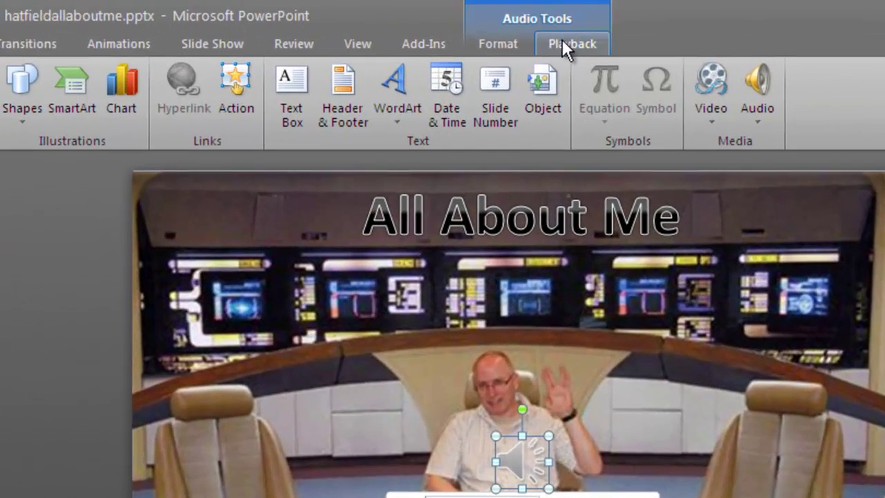
Step: Turn on Hide During Show for the narration's sound icon
{"action": "left_click", "coordinate": [562, 44]}
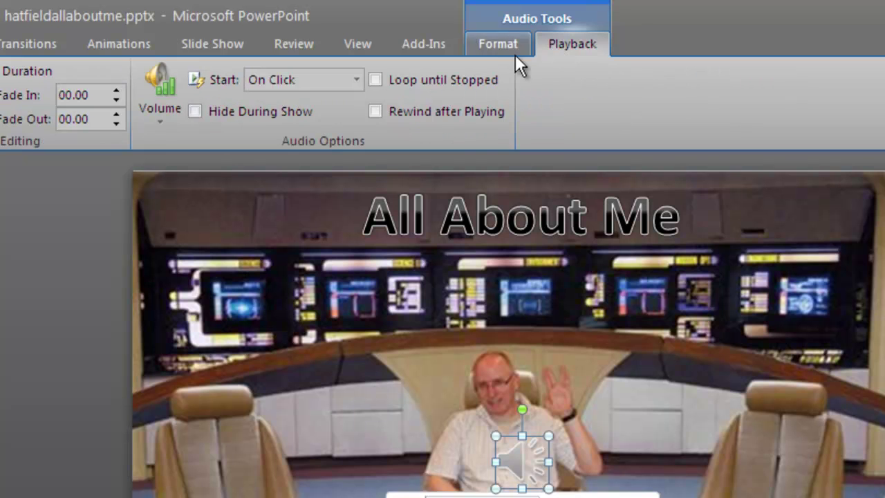
{"action": "left_click", "coordinate": [195, 111]}
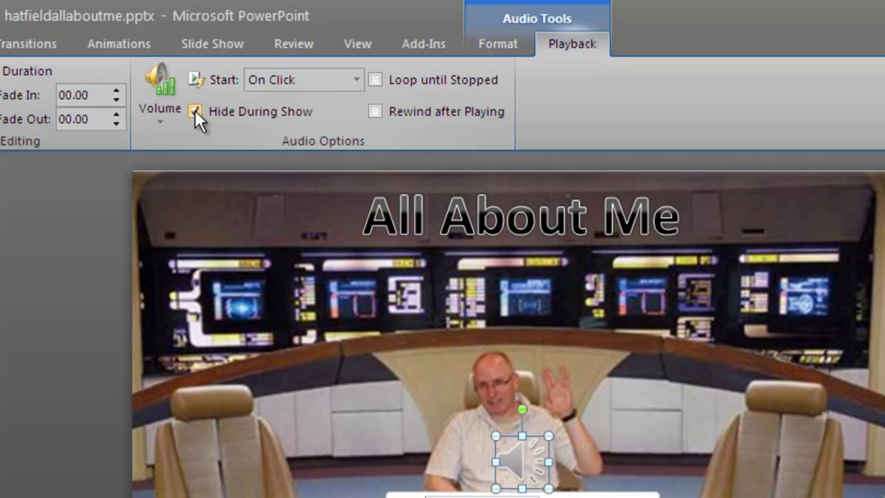
{"action": "left_click", "coordinate": [109, 40]}
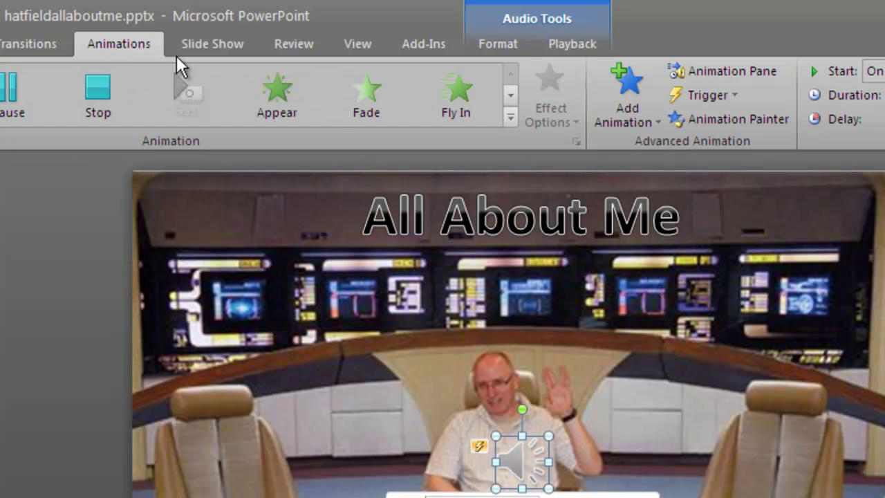
Step: Clear the narration's On Click of Recorded Sound trigger so it becomes animation step 1
{"action": "left_click", "coordinate": [475, 443]}
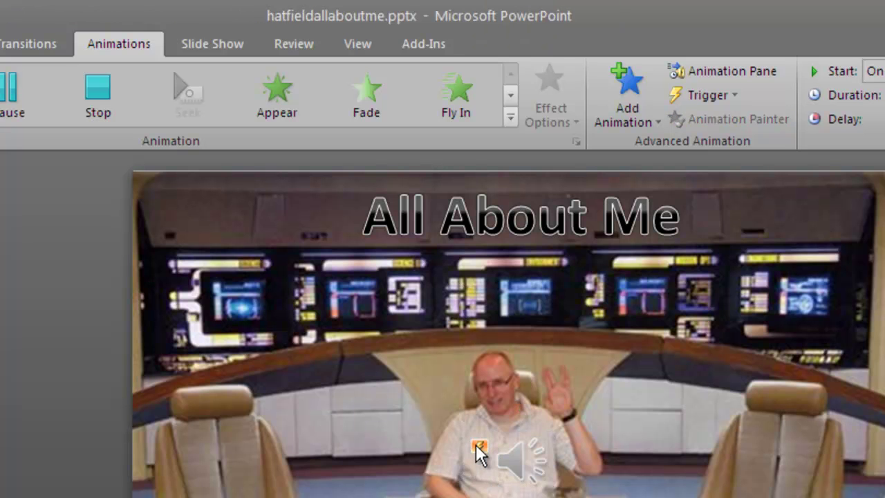
{"action": "left_click", "coordinate": [730, 93]}
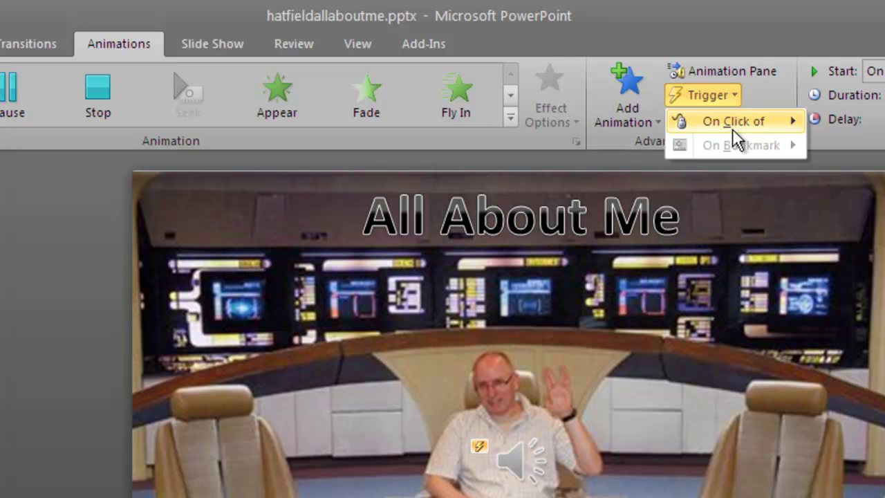
{"action": "mouse_move", "coordinate": [732, 129]}
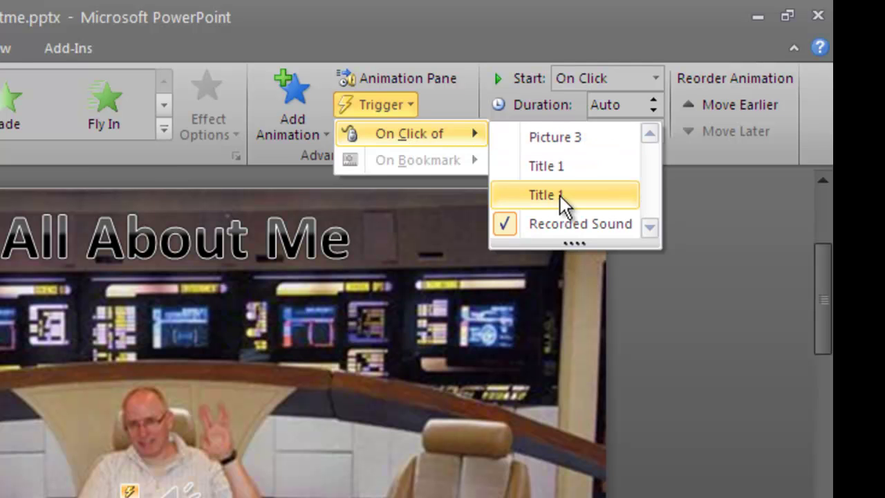
{"action": "left_click", "coordinate": [565, 224]}
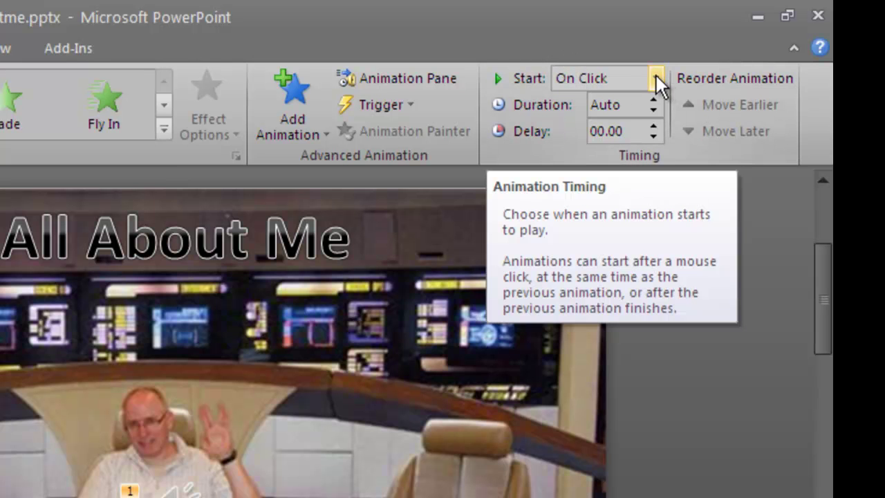
Step: Set the narration animation's Start to With Previous so it plays automatically
{"action": "left_click", "coordinate": [656, 78]}
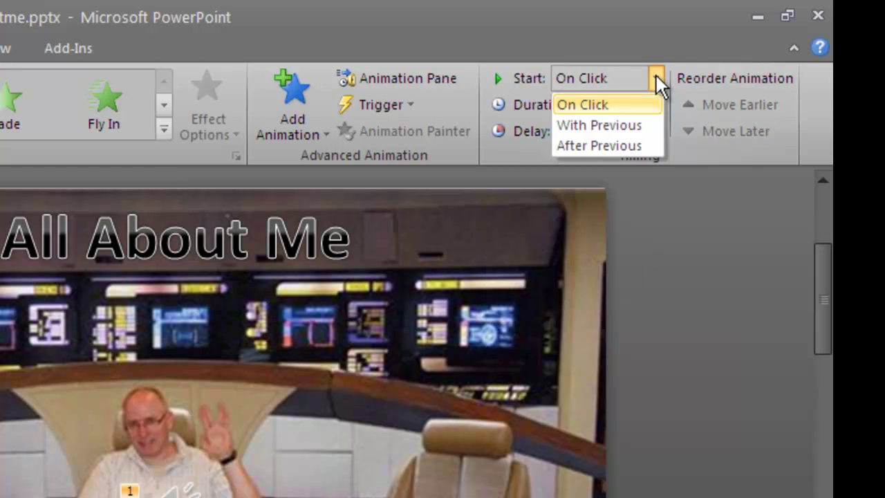
{"action": "left_click", "coordinate": [630, 126]}
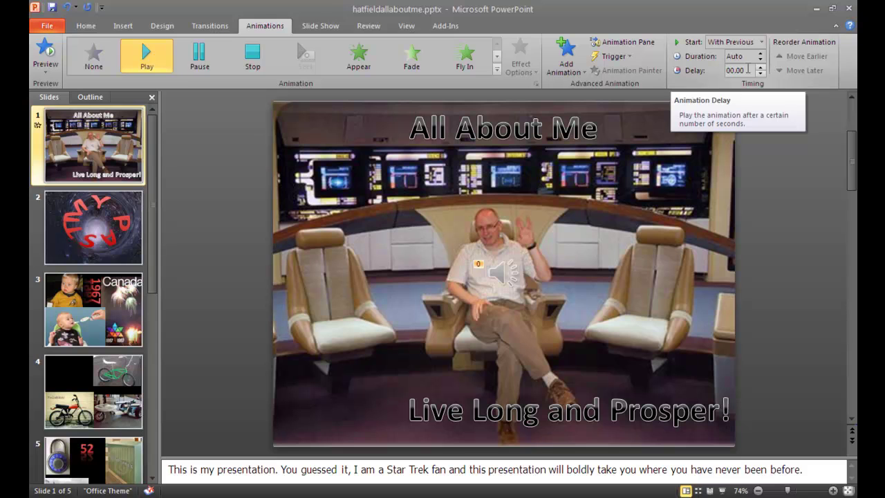
{"action": "mouse_move", "coordinate": [522, 261]}
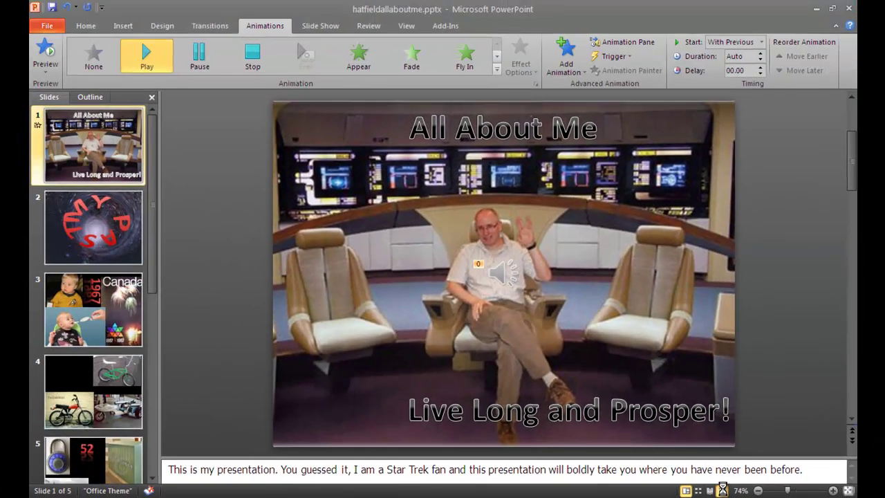
{"action": "left_click", "coordinate": [563, 482]}
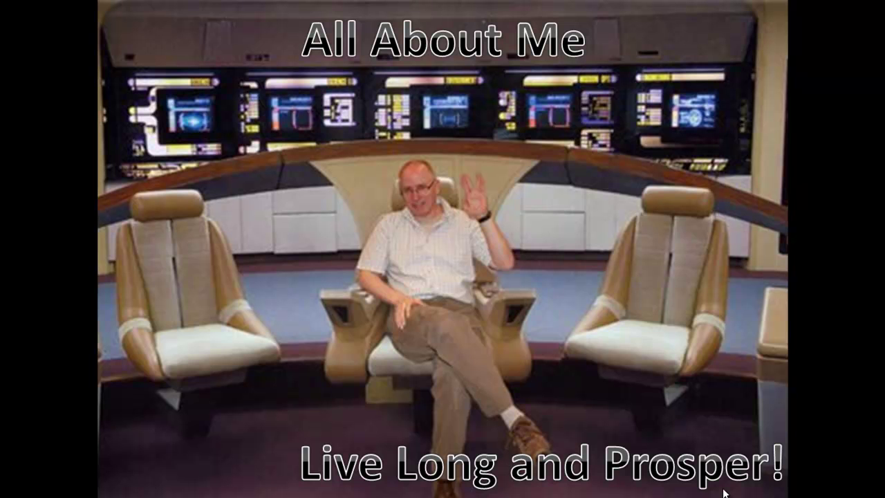
{"action": "left_click", "coordinate": [724, 491]}
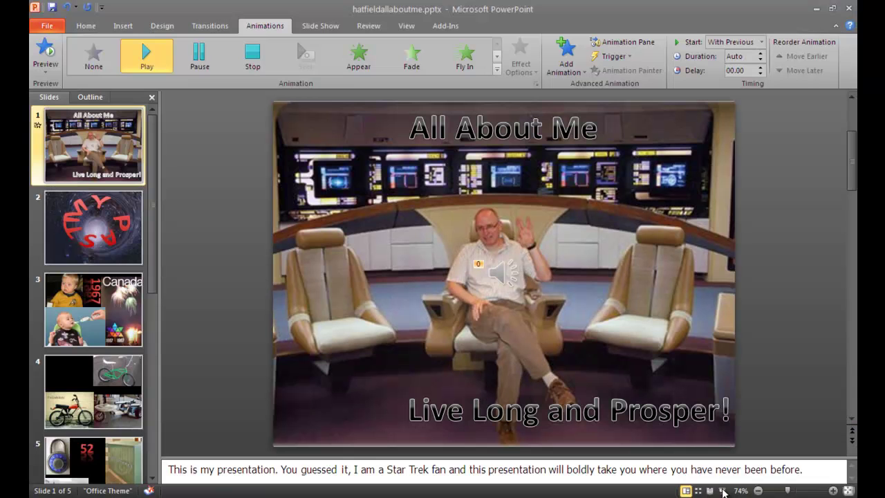